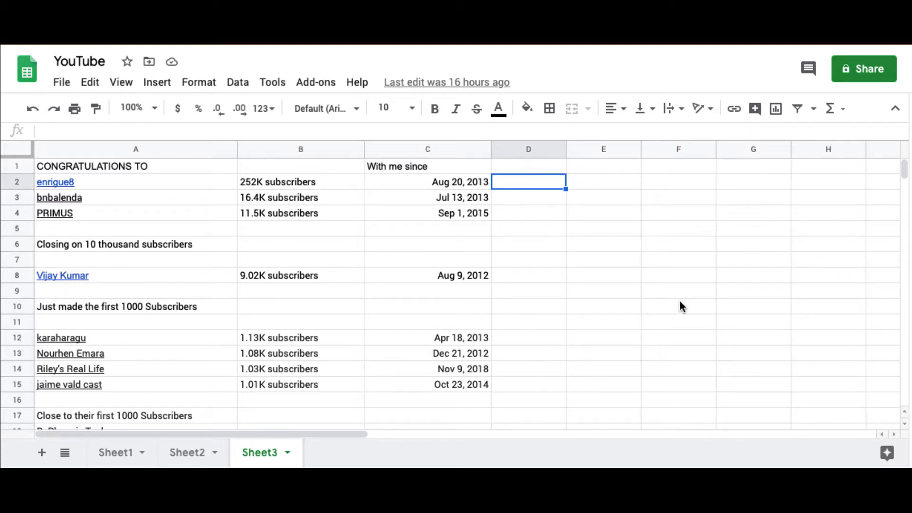
Step: Look through the Sheet3 subscriber lists, from the congratulations section down to the most loyal and vocal supporters
scroll(680, 302, down, 2)
scroll(680, 302, right, 2)
scroll(382, 299, left, 2)
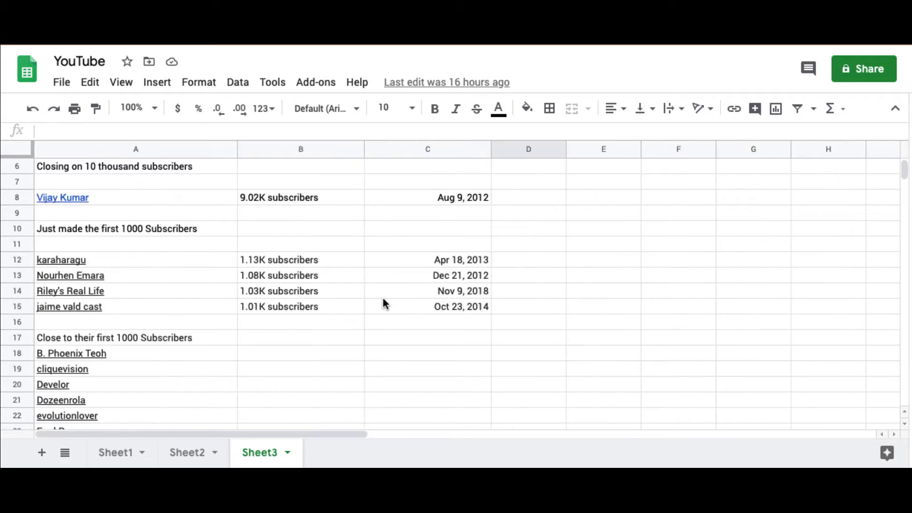
scroll(373, 338, down, 3)
scroll(374, 343, down, 6)
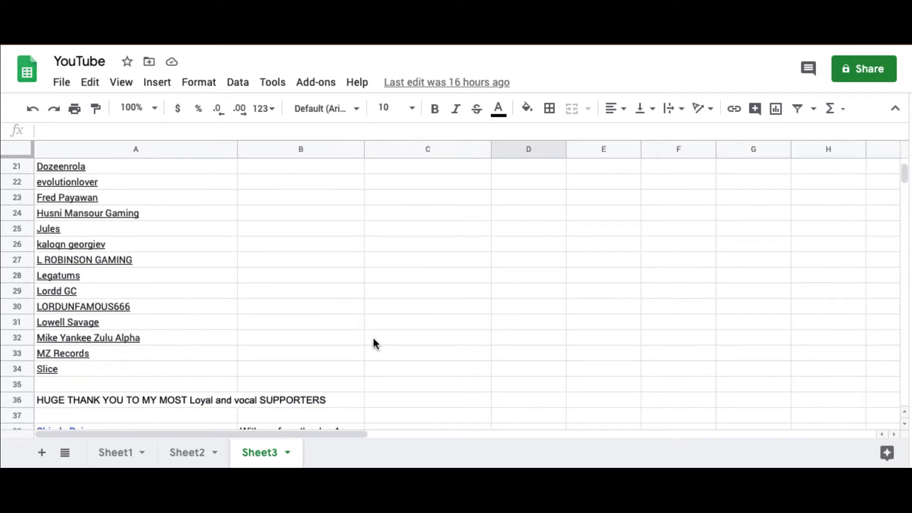
scroll(458, 326, down, 2)
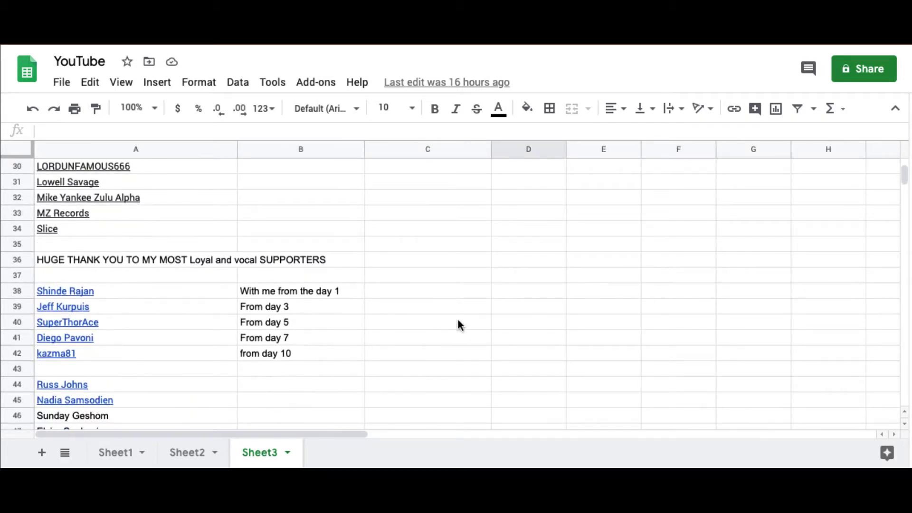
scroll(459, 325, down, 1)
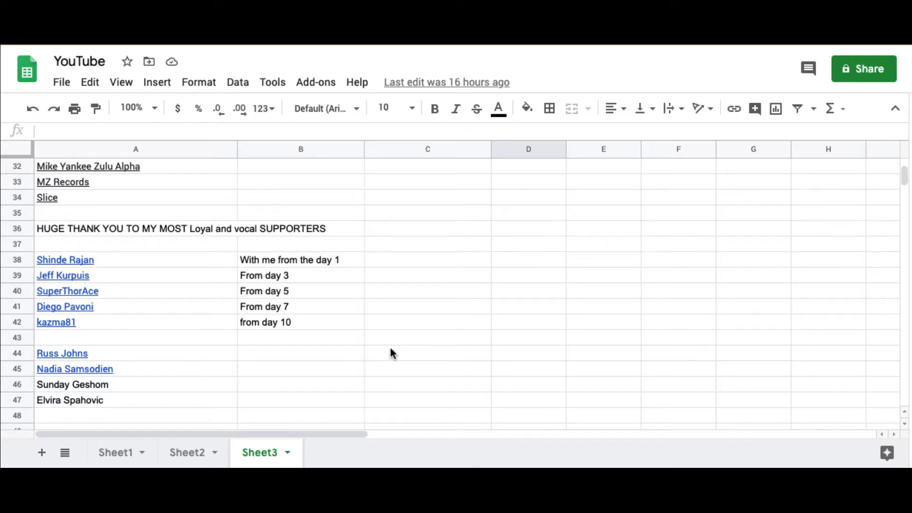
scroll(397, 354, up, 10)
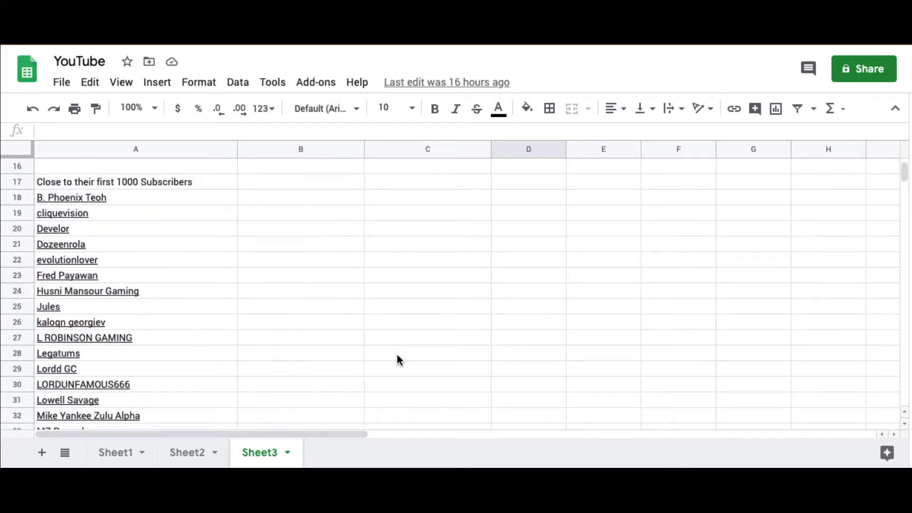
scroll(543, 346, up, 1)
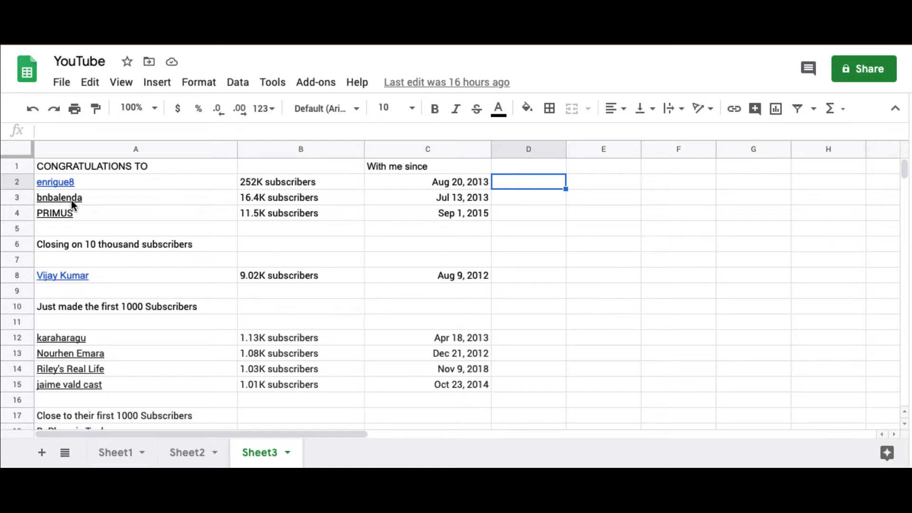
Step: Review the channels under congratulations, closing on 10 thousand subscribers, and just made the first 1000 subscribers
mouse_move(72, 200)
scroll(500, 289, down, 1)
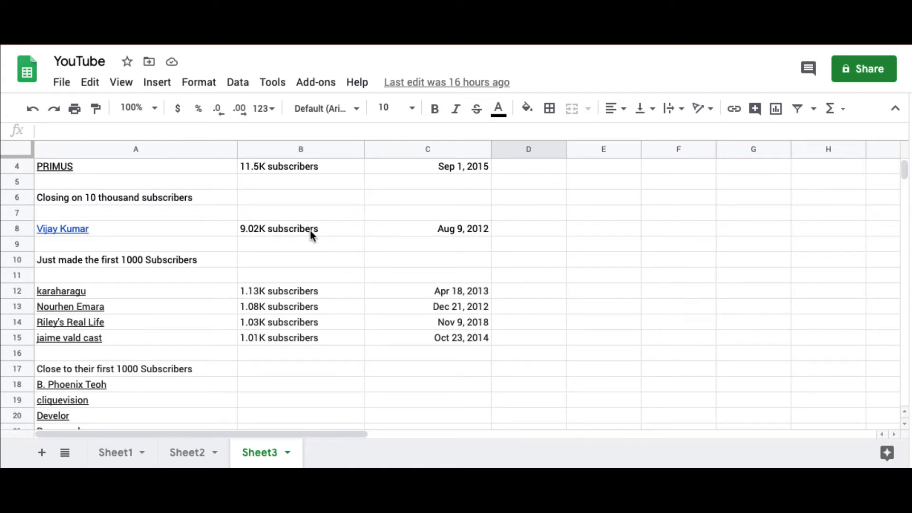
scroll(338, 253, down, 1)
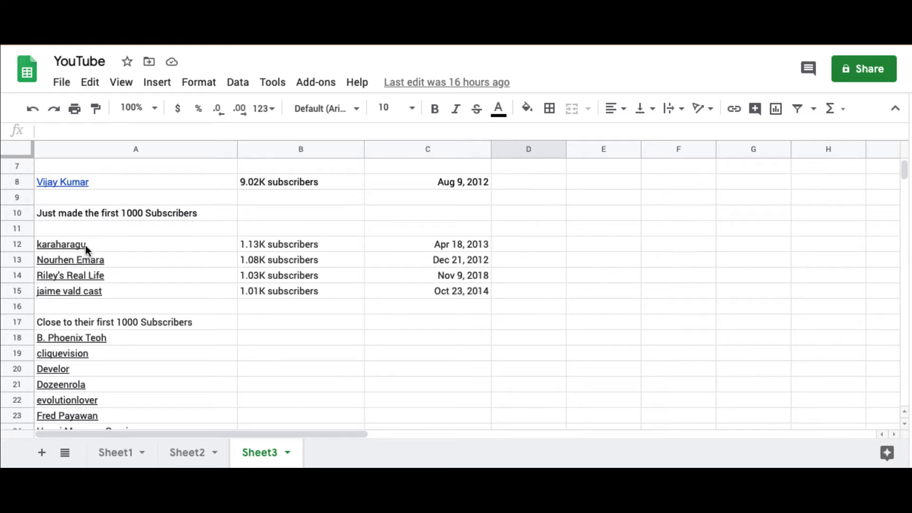
click(357, 245)
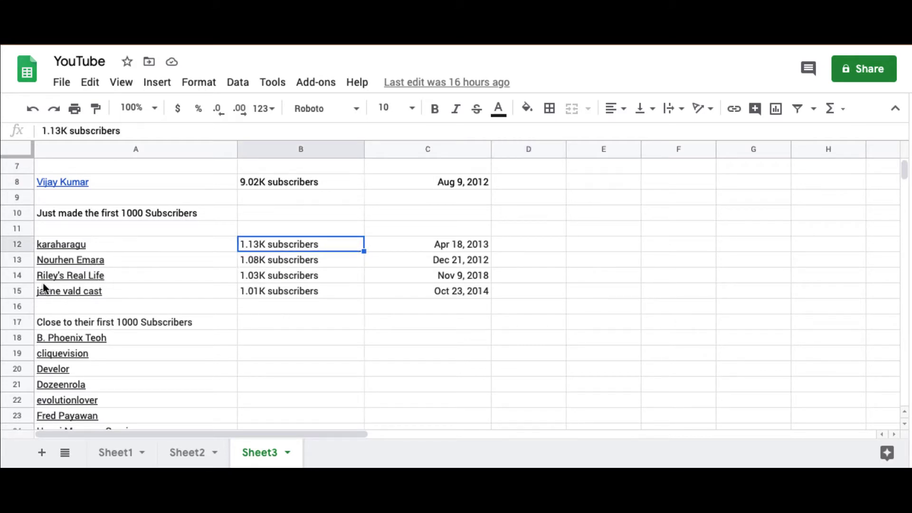
mouse_move(46, 298)
scroll(483, 207, up, 3)
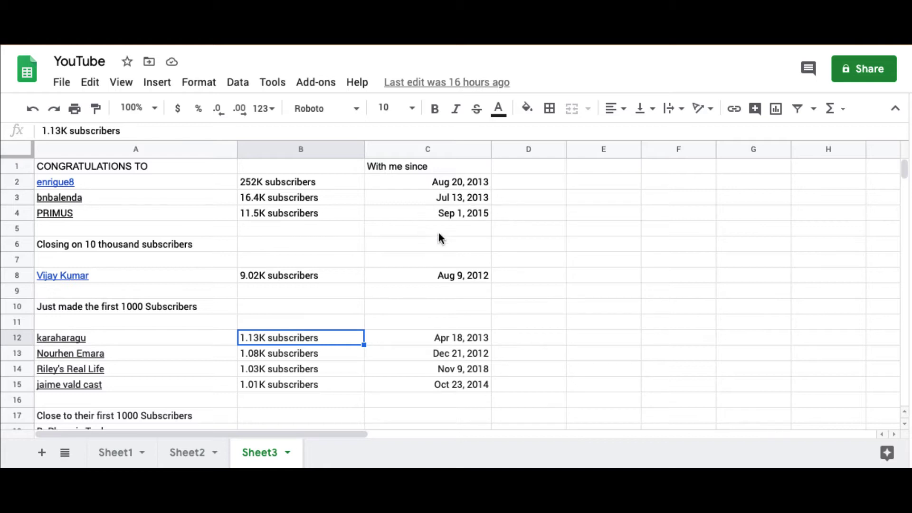
Step: Examine the list of channels close to their first 1000 subscribers on Sheet3
scroll(466, 266, down, 4)
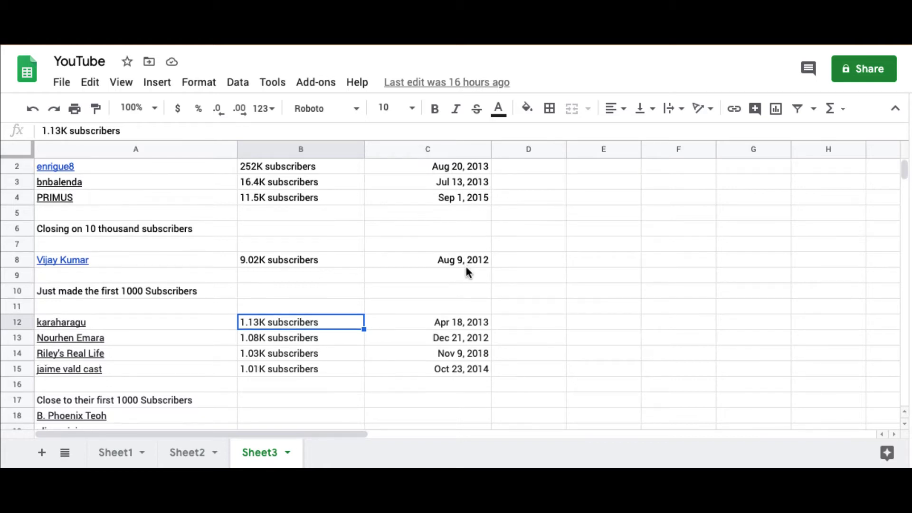
scroll(466, 281, down, 2)
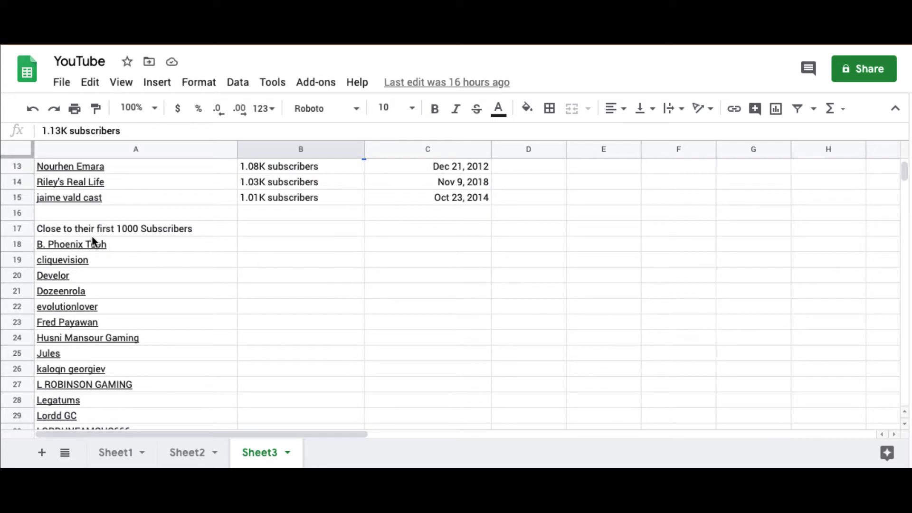
scroll(121, 265, down, 1)
mouse_move(189, 273)
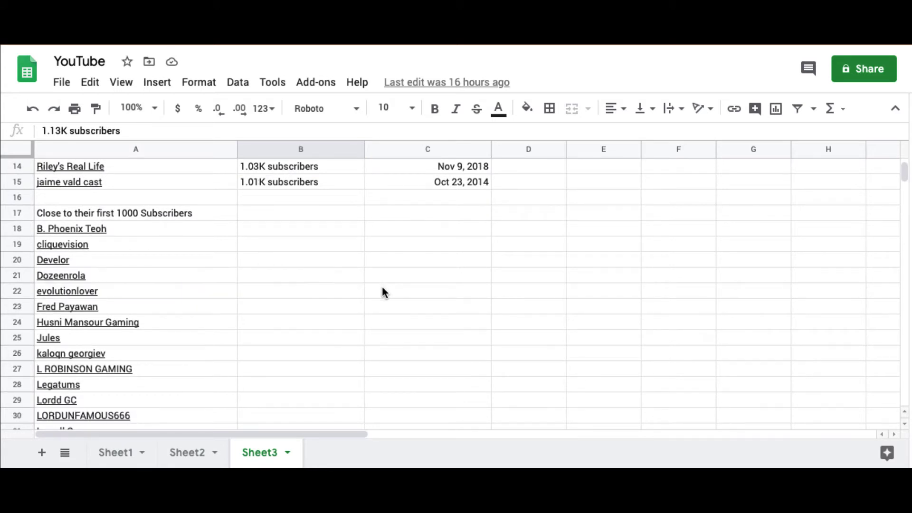
scroll(384, 292, down, 1)
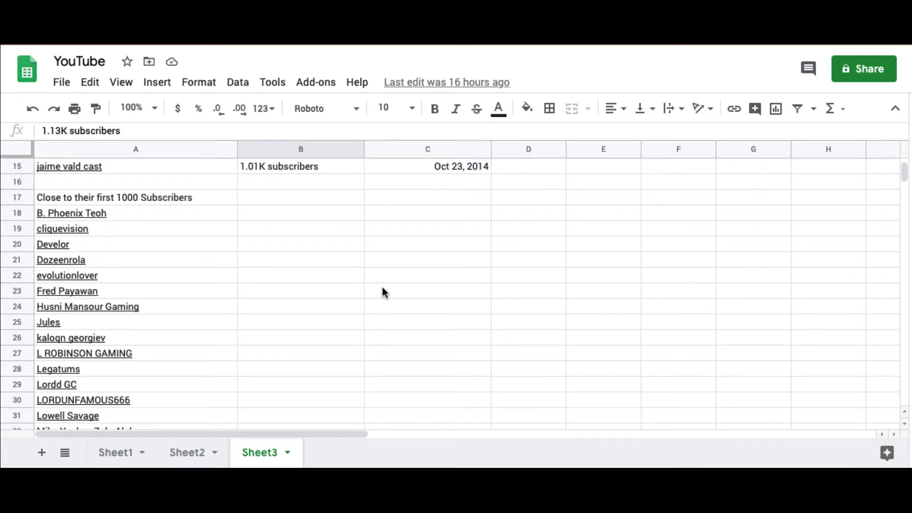
scroll(384, 292, down, 2)
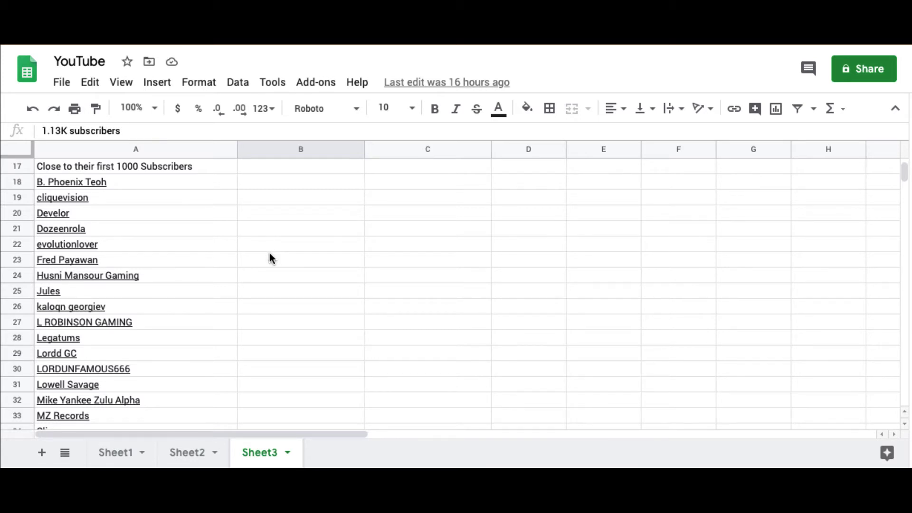
scroll(269, 259, down, 1)
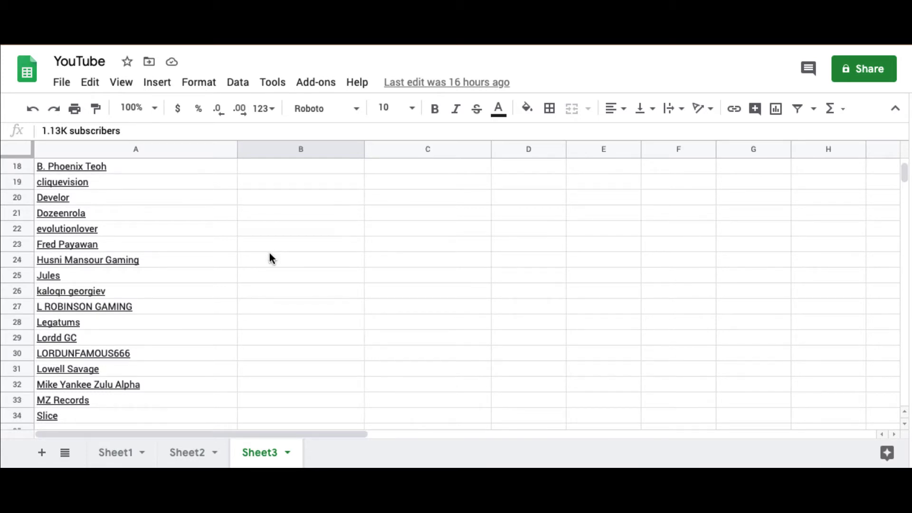
scroll(270, 259, down, 1)
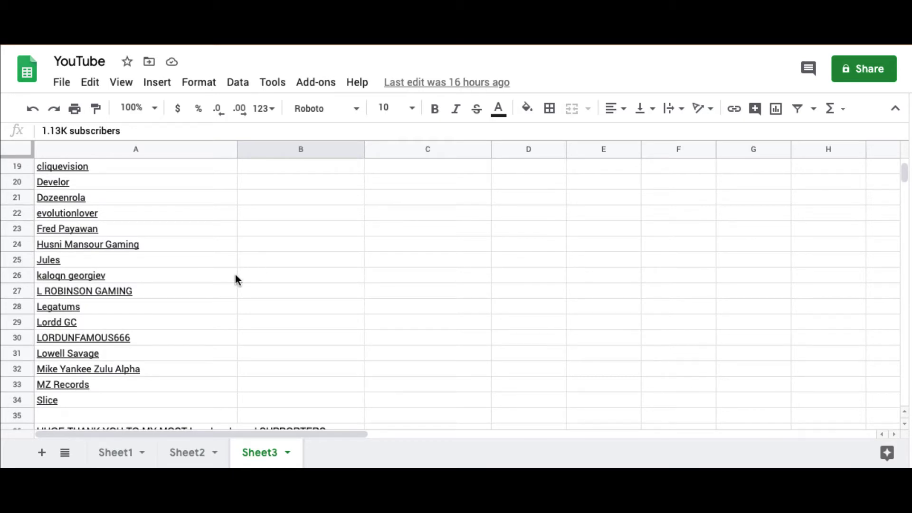
mouse_move(235, 276)
click(345, 268)
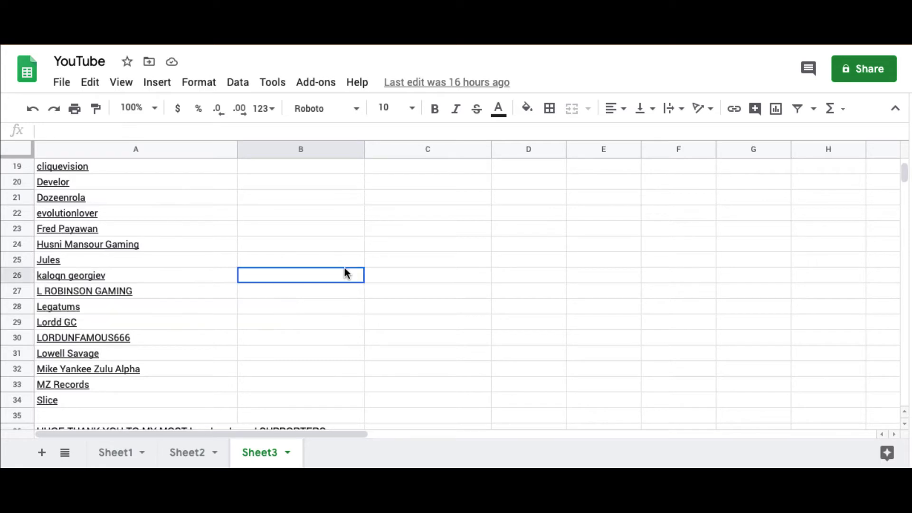
click(395, 274)
scroll(395, 275, up, 1)
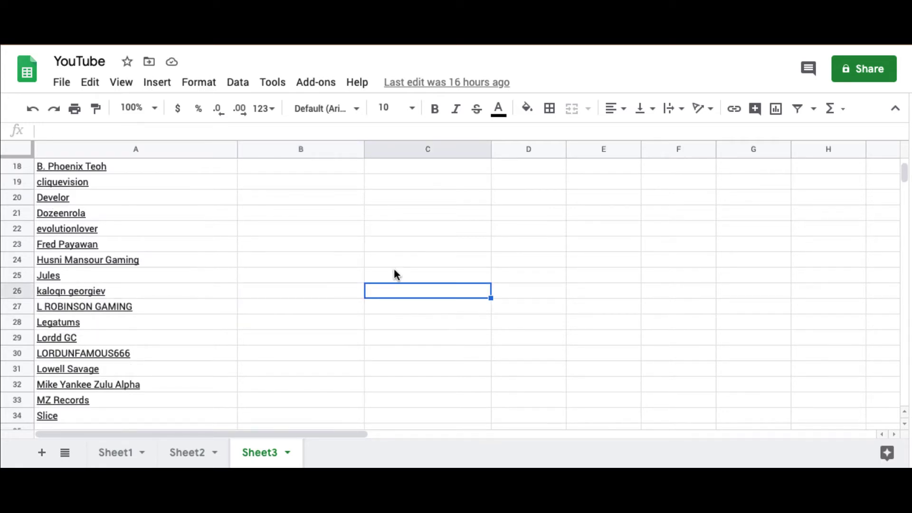
scroll(395, 275, up, 1)
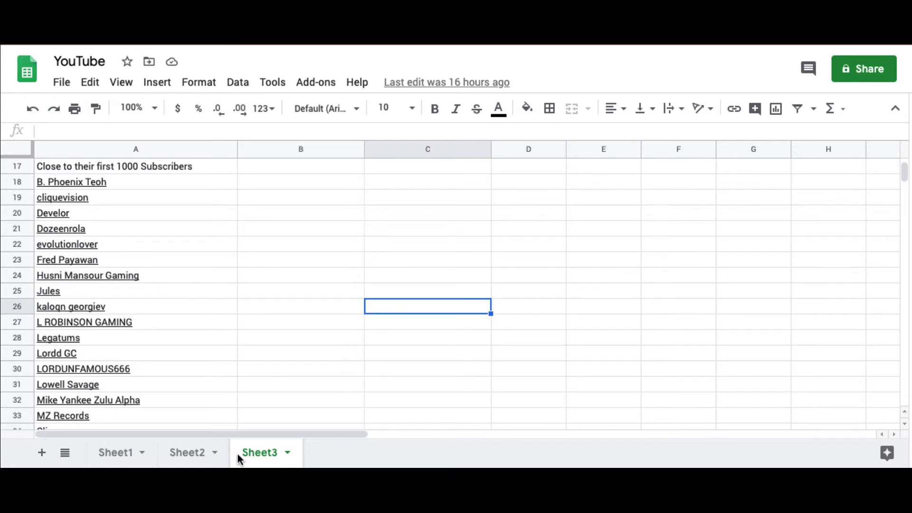
Step: Copy the complete subscriber name list on Sheet2, cells A1 through A4765
click(197, 452)
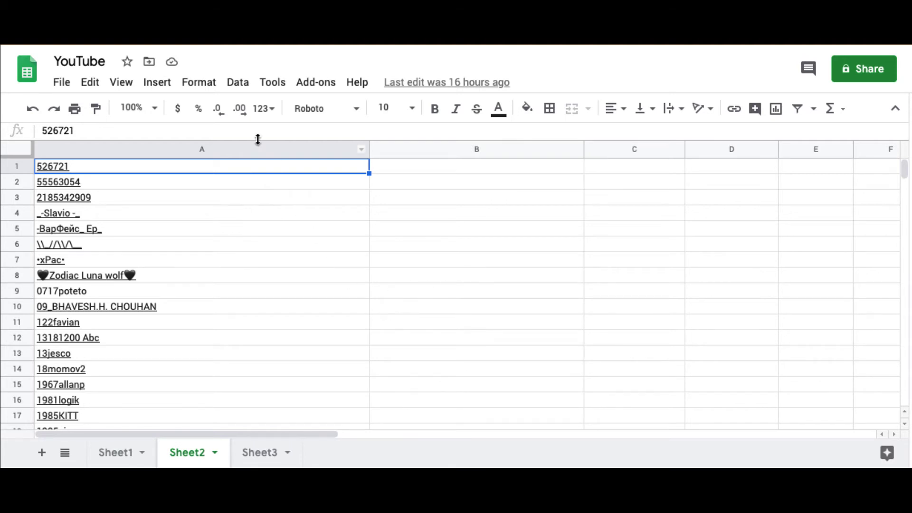
click(259, 163)
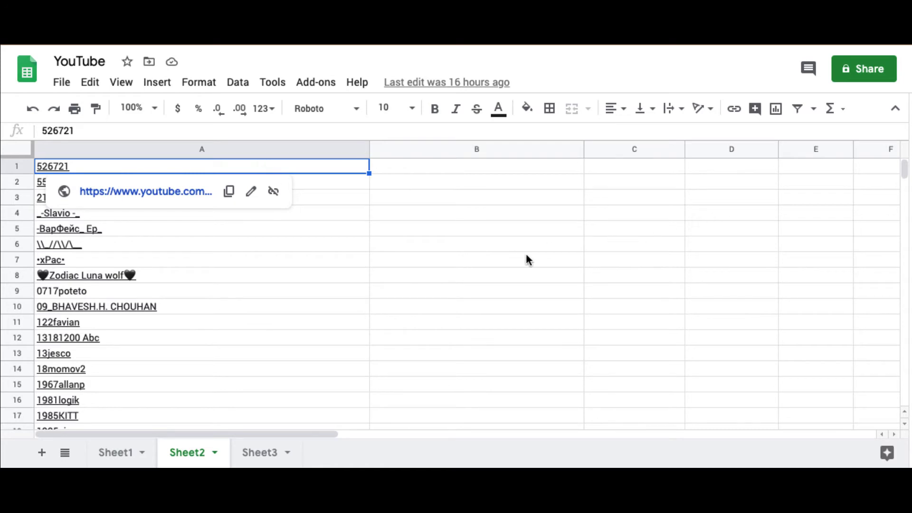
scroll(285, 329, down, 20)
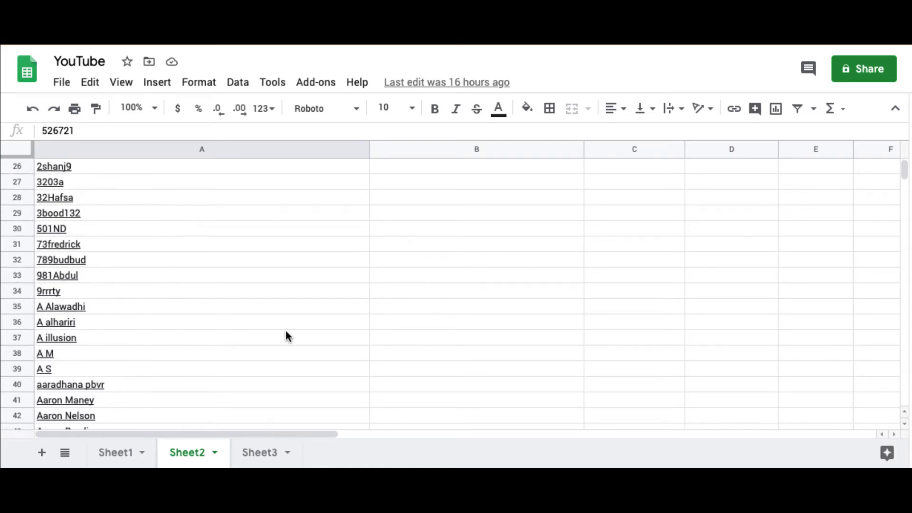
scroll(286, 332, down, 20)
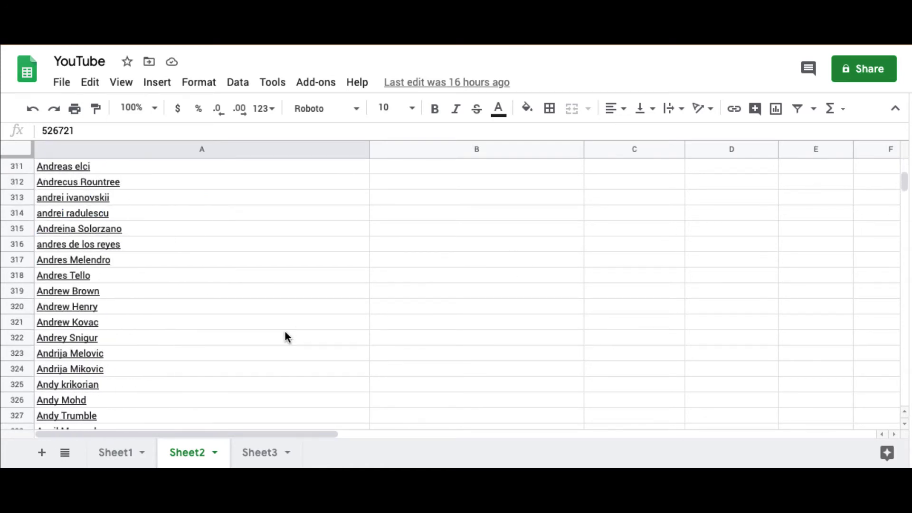
scroll(275, 352, down, 20)
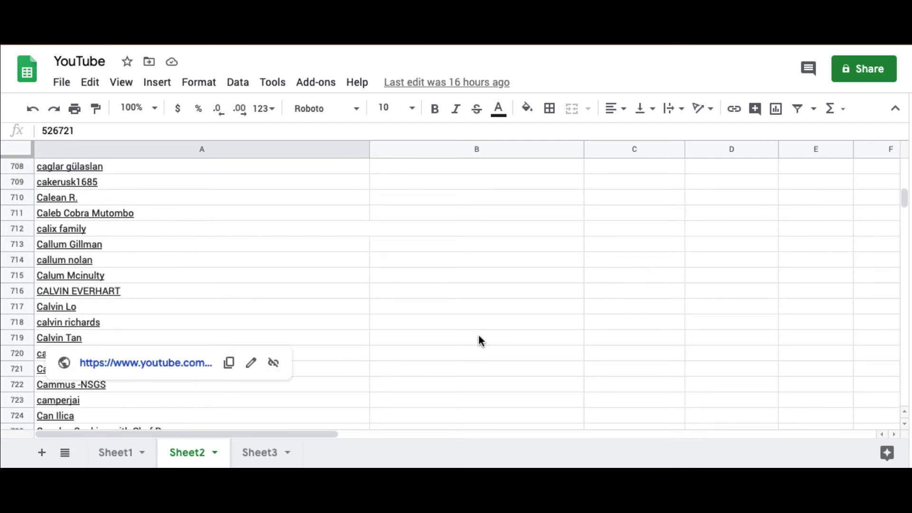
scroll(479, 340, down, 13)
drag(905, 203, 905, 368)
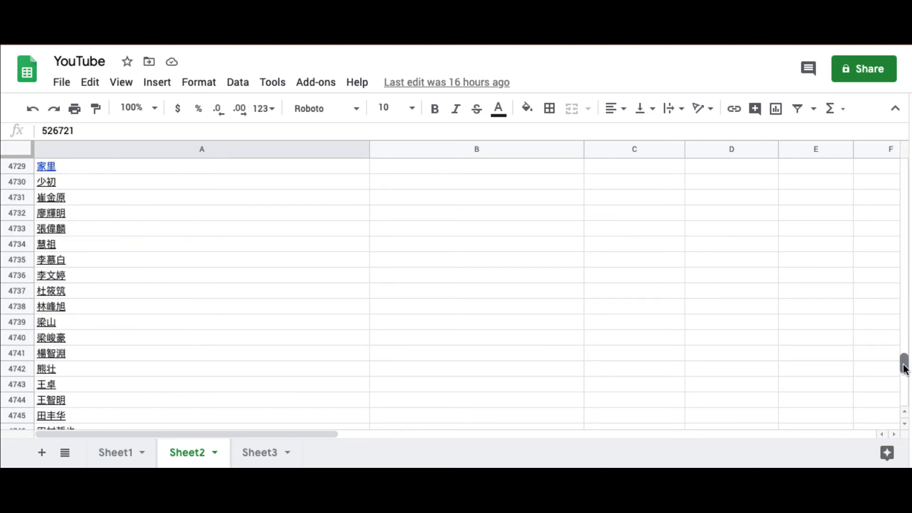
scroll(349, 335, down, 3)
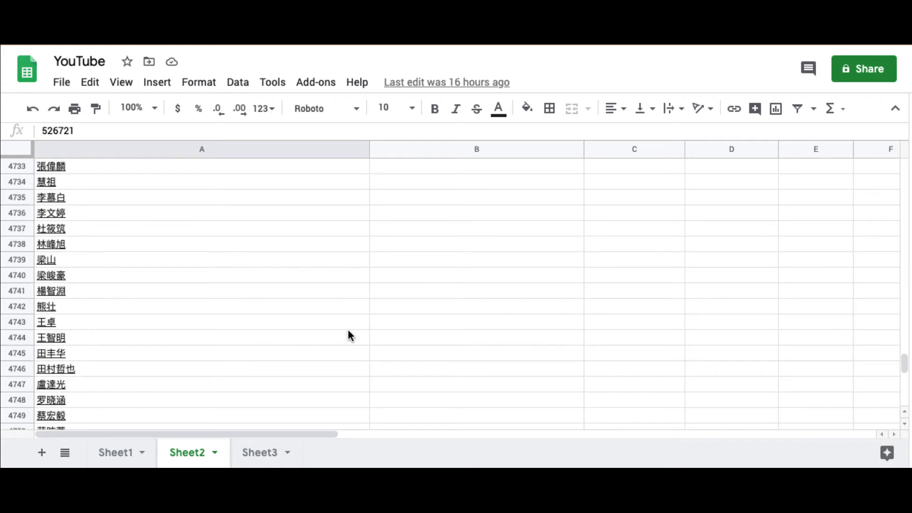
scroll(349, 335, down, 5)
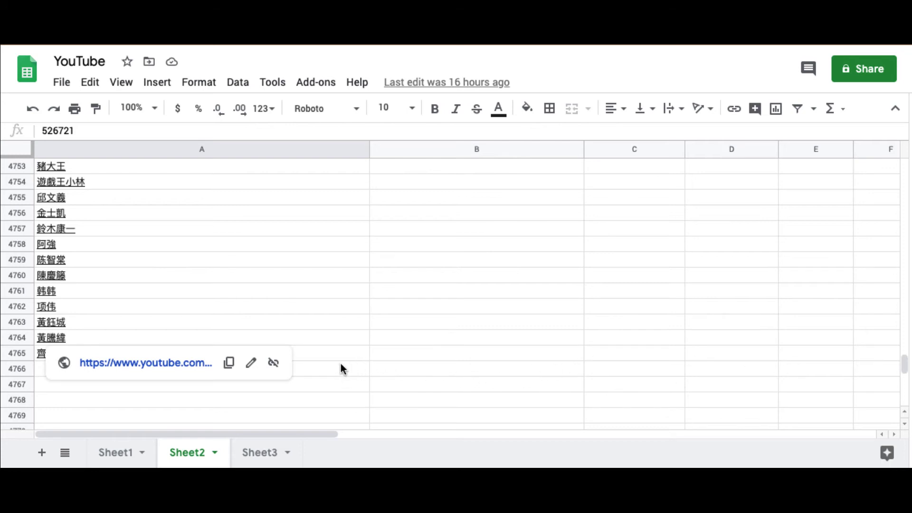
shift+click(232, 354)
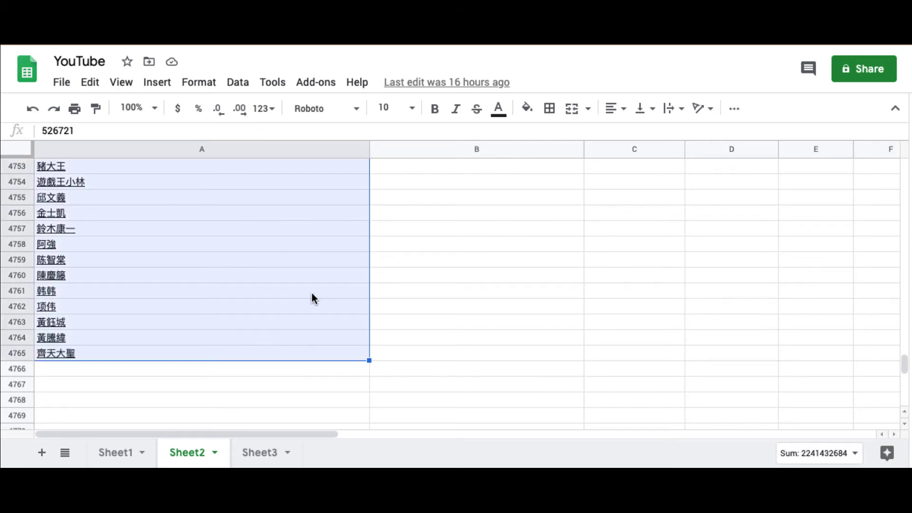
mouse_move(305, 291)
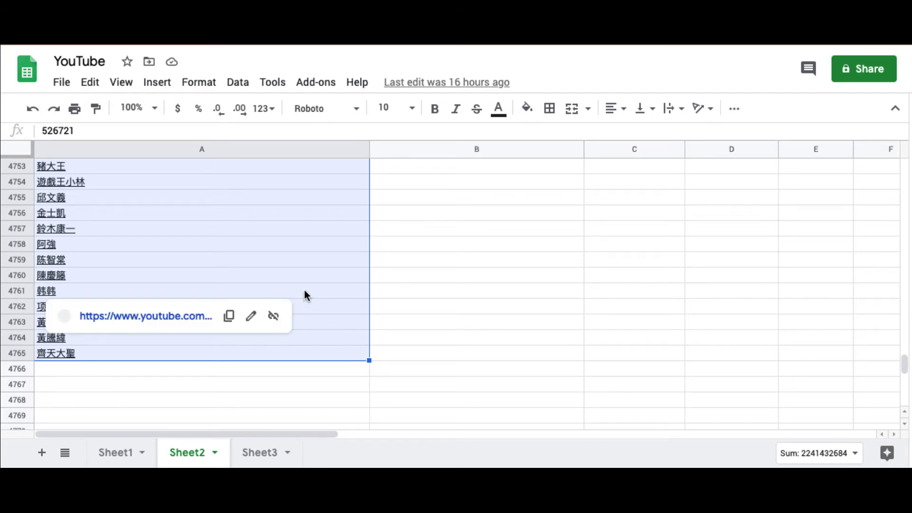
key(super+c)
right_click(305, 296)
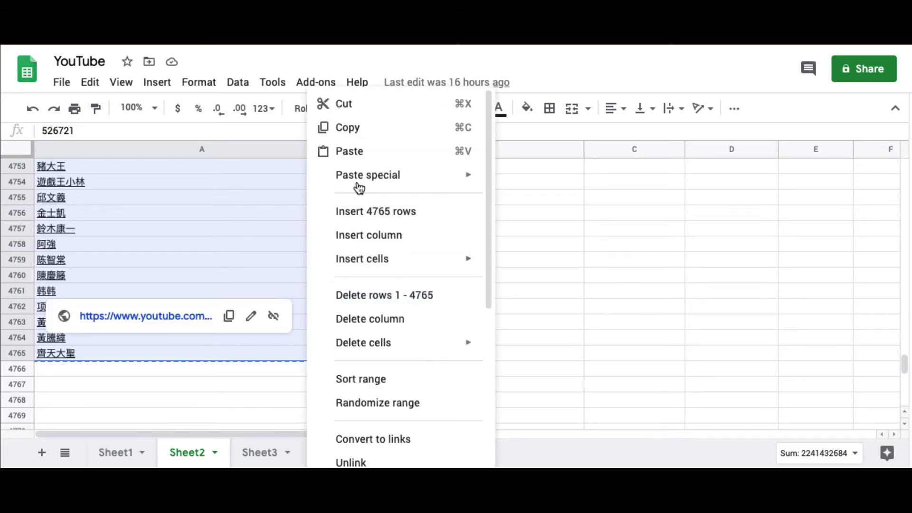
click(354, 127)
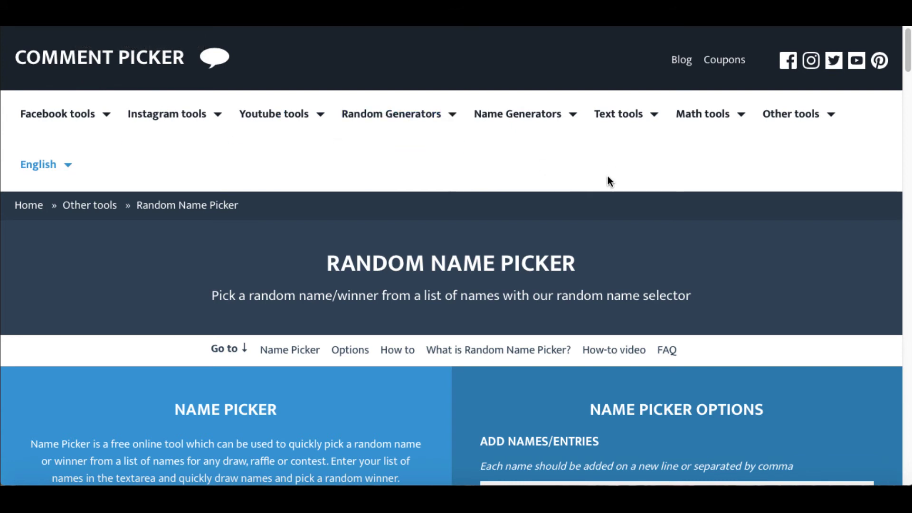
Step: Switch to Comment Picker's Random Name Picker and paste the copied subscriber list as the names/entries
scroll(668, 209, down, 7)
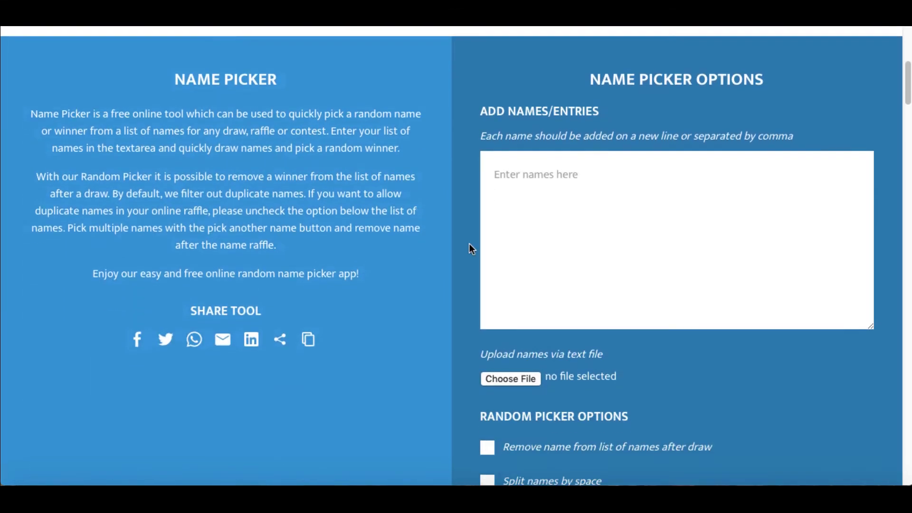
click(502, 133)
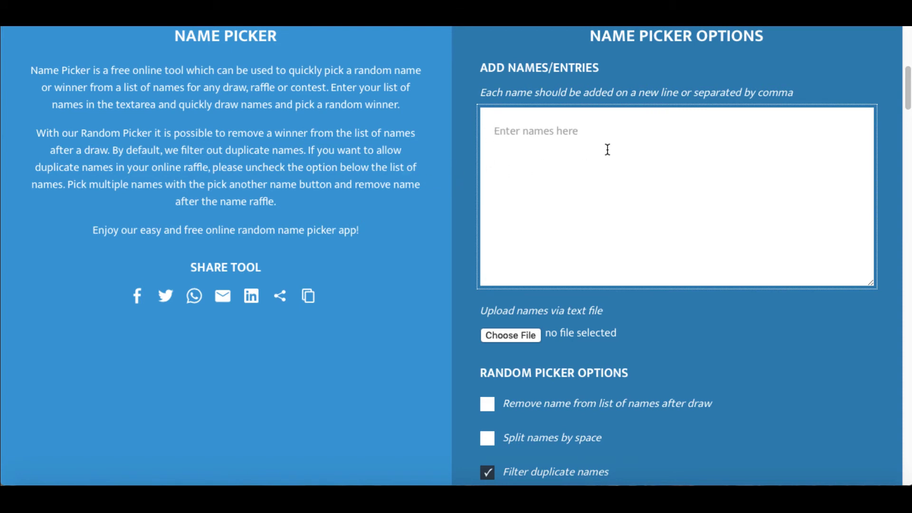
right_click(560, 138)
click(581, 168)
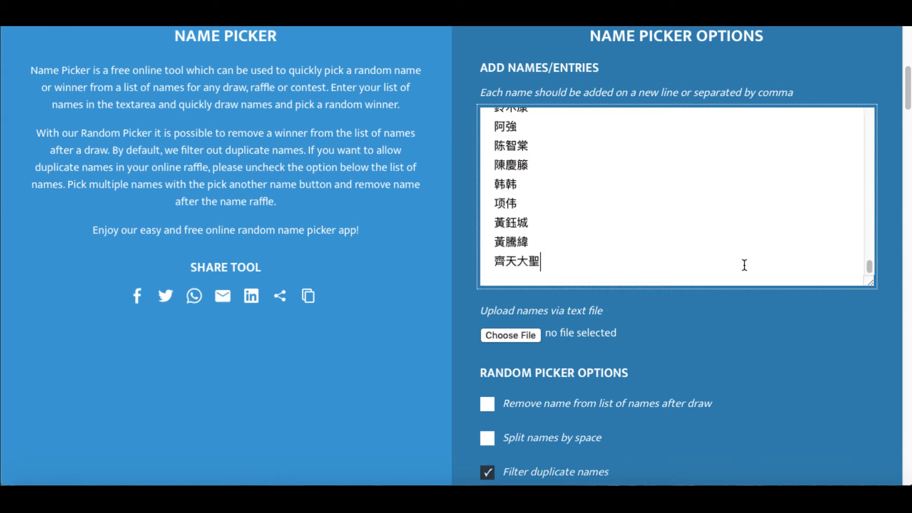
Step: Check the pasted subscriber entries and the amount of names, and start the random draw to pick a winner
drag(871, 267, 874, 114)
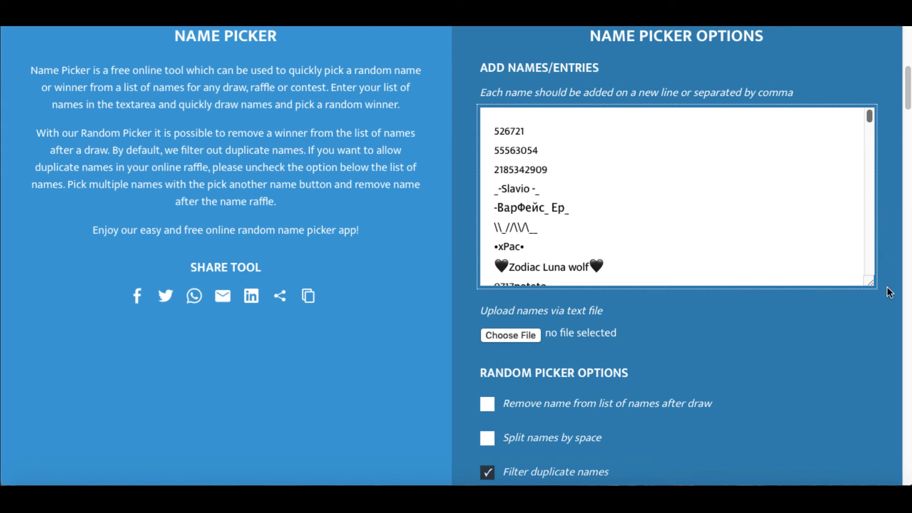
scroll(888, 287, down, 3)
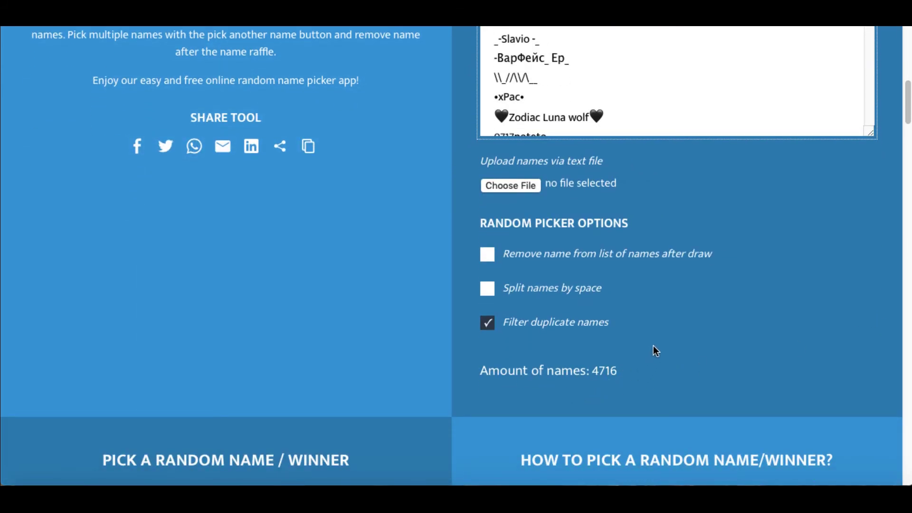
scroll(660, 322, up, 3)
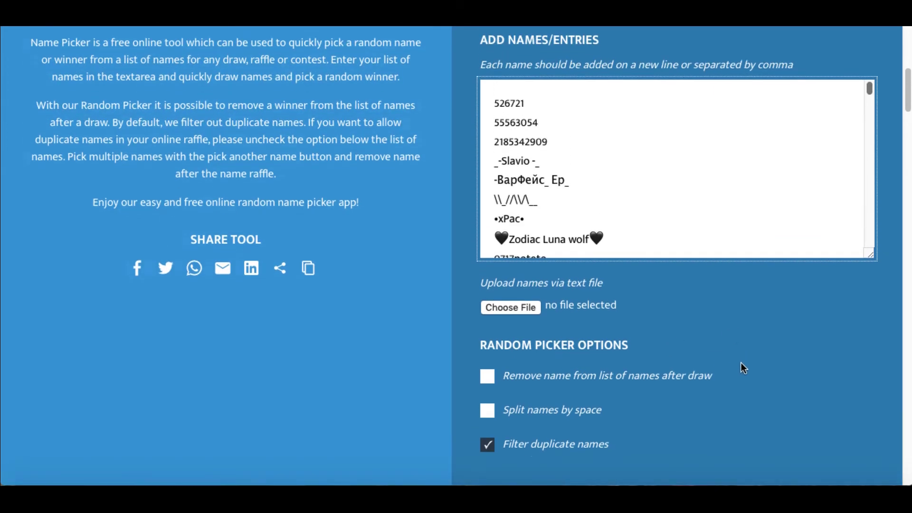
scroll(741, 364, down, 6)
scroll(523, 323, down, 3)
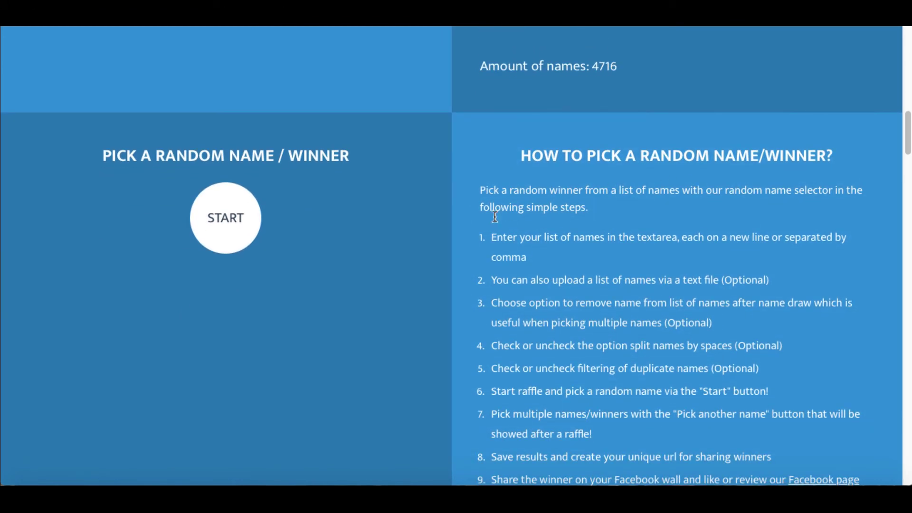
scroll(442, 280, down, 2)
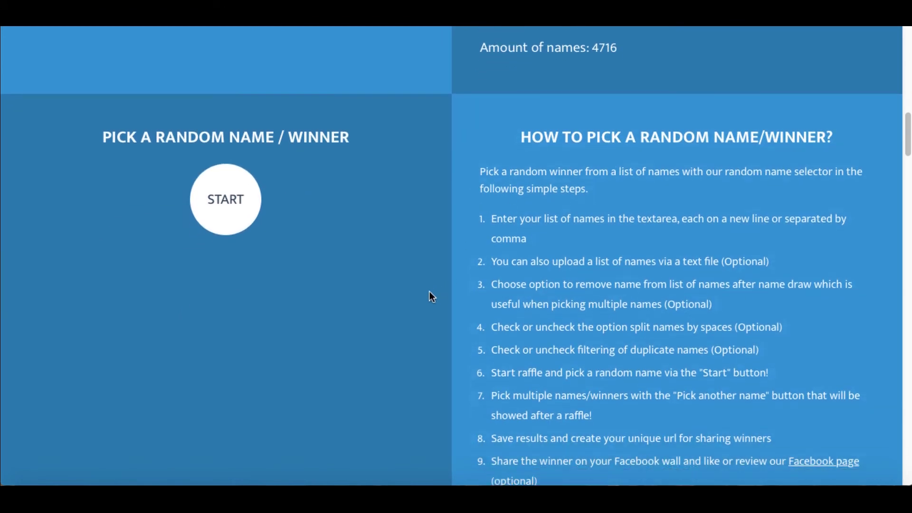
scroll(429, 277, down, 1)
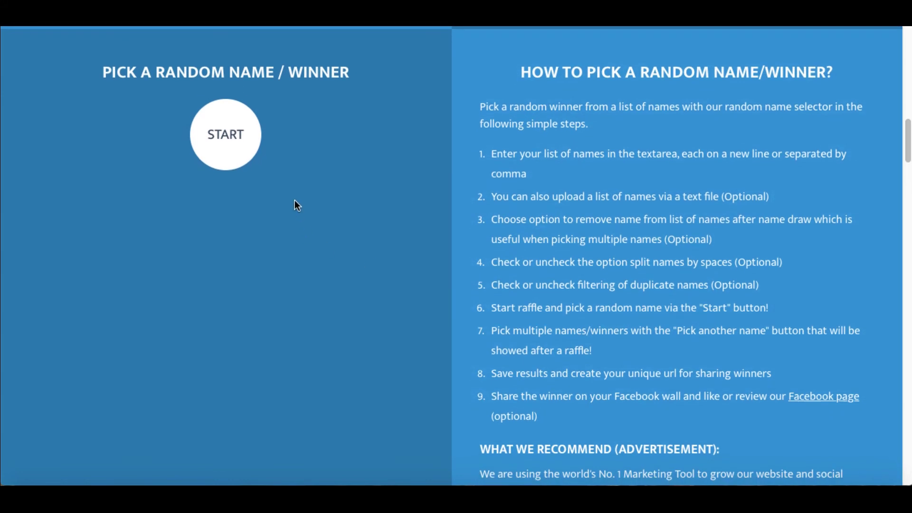
click(227, 136)
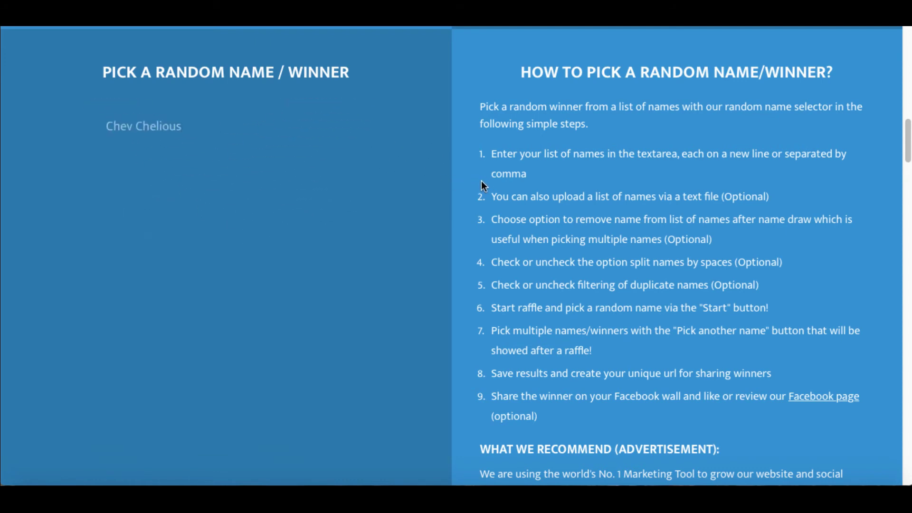